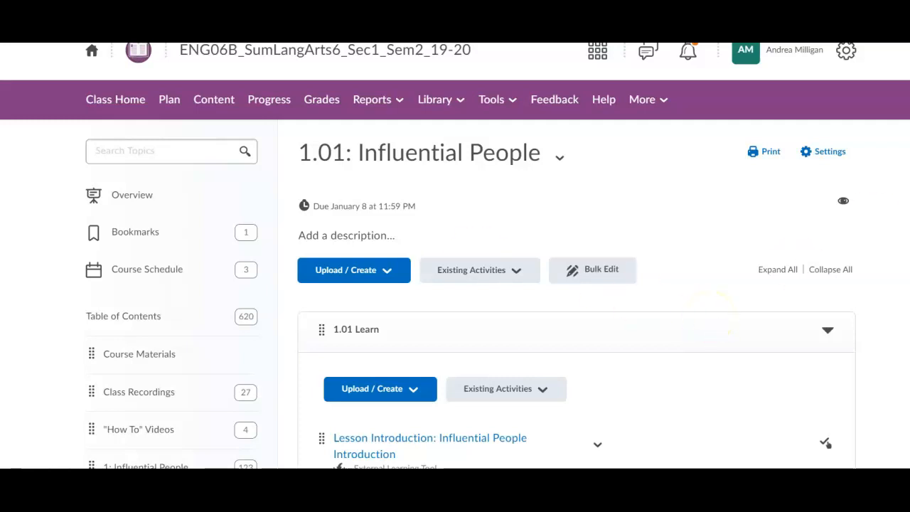
- Start a new assignment in the 1.01 Learn submodule and title it "this is a test"
{"action": "scroll", "coordinate": [455, 285], "scroll_direction": "down", "scroll_amount": 3}
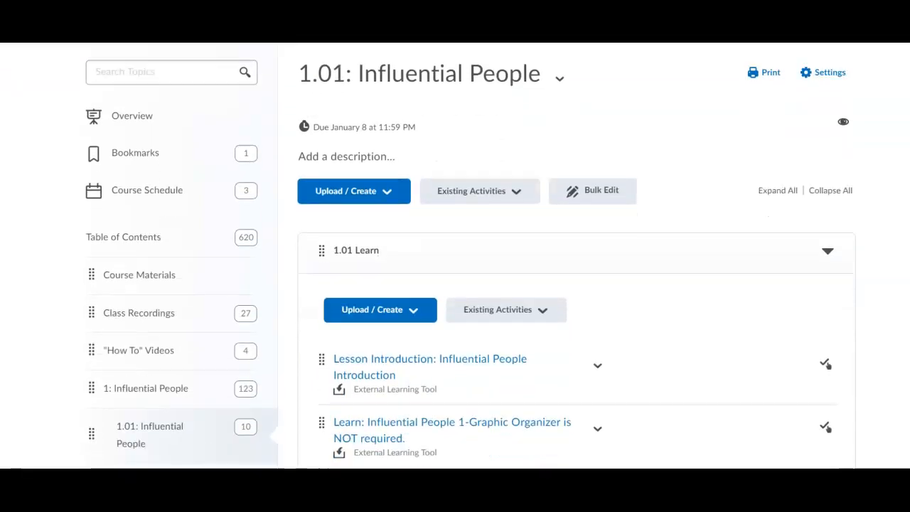
{"action": "scroll", "coordinate": [455, 285], "scroll_direction": "down", "scroll_amount": 1}
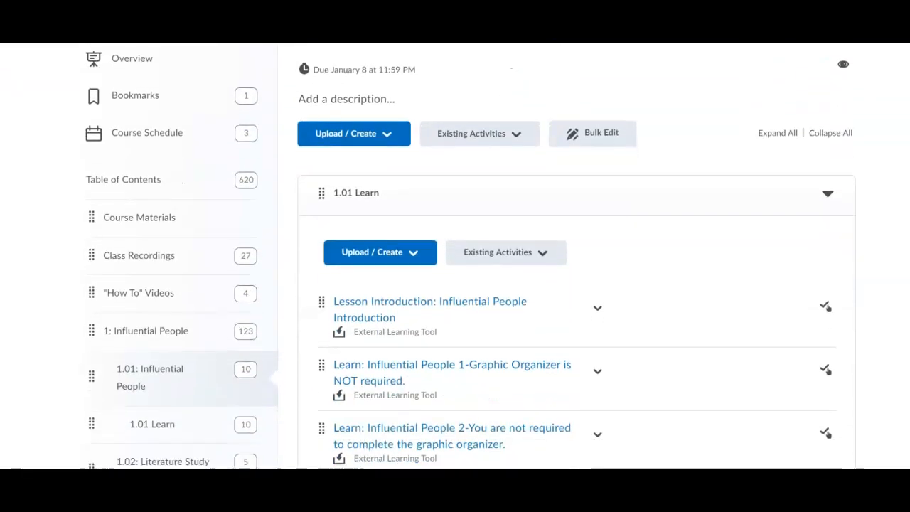
{"action": "scroll", "coordinate": [455, 285], "scroll_direction": "down", "scroll_amount": 3}
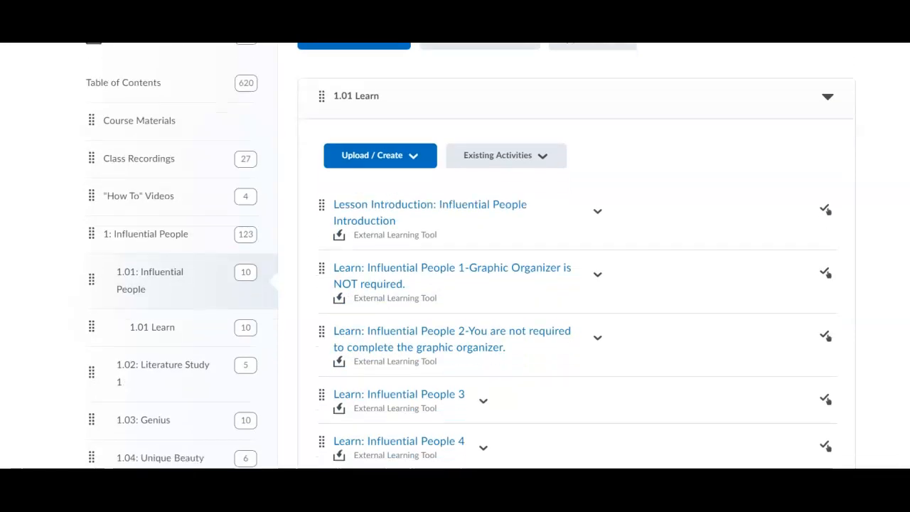
{"action": "scroll", "coordinate": [455, 285], "scroll_direction": "down", "scroll_amount": 1}
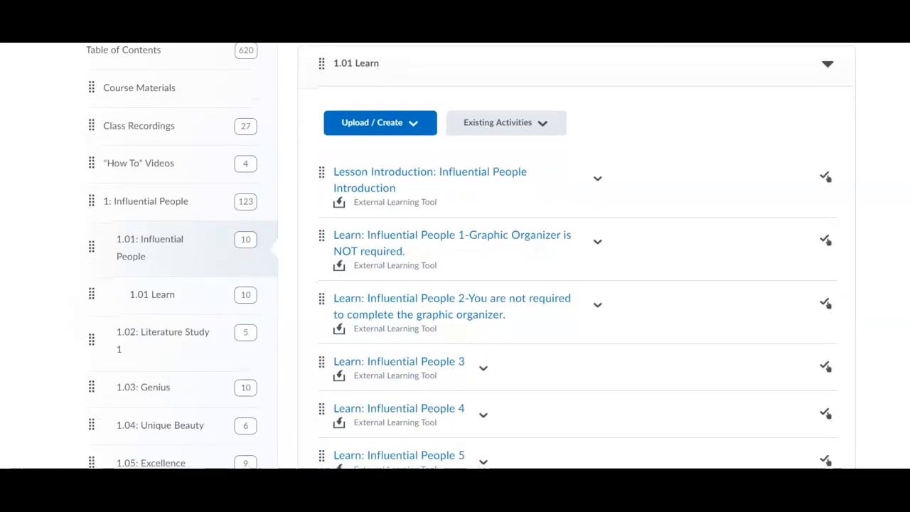
{"action": "scroll", "coordinate": [454, 284], "scroll_direction": "up", "scroll_amount": 1}
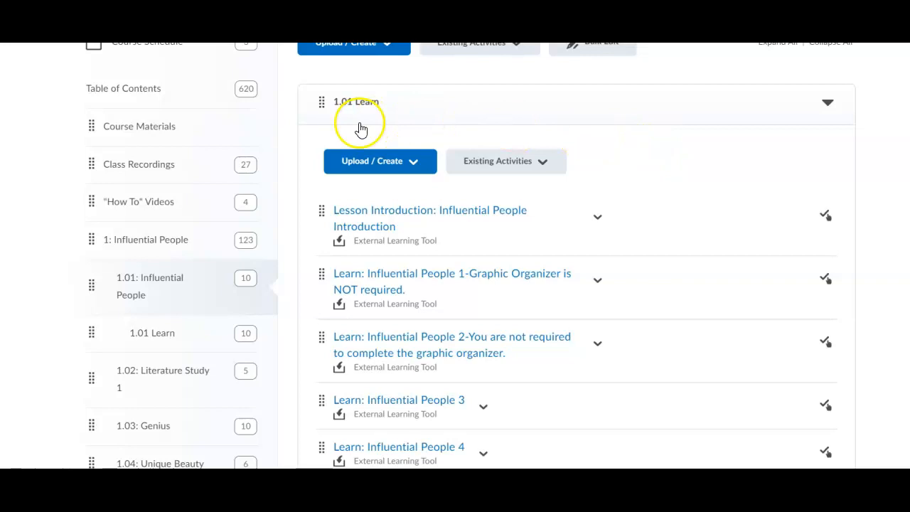
{"action": "left_click", "coordinate": [416, 165]}
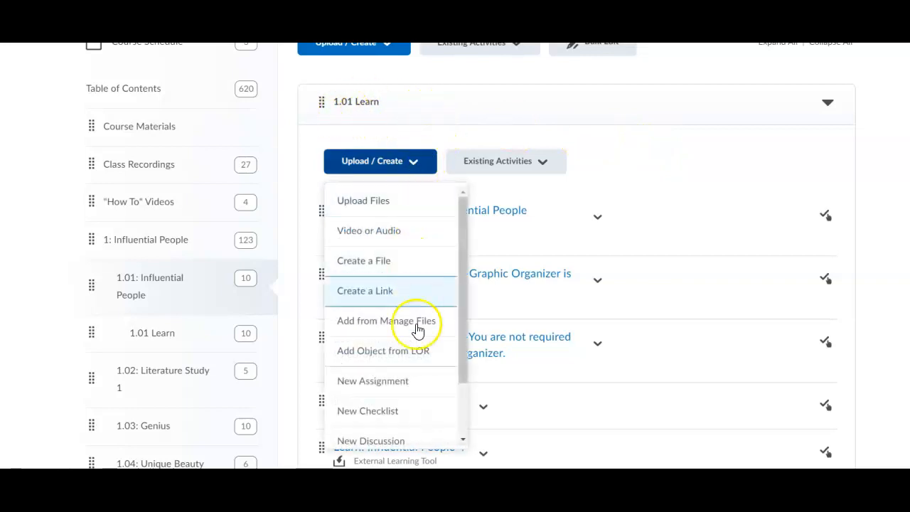
{"action": "left_click", "coordinate": [351, 388]}
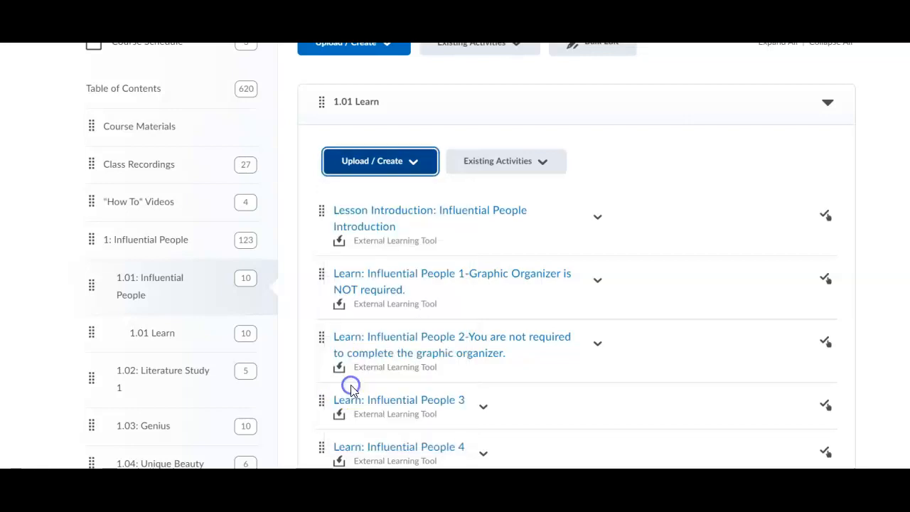
{"action": "left_click", "coordinate": [178, 175]}
{"action": "left_click", "coordinate": [122, 181]}
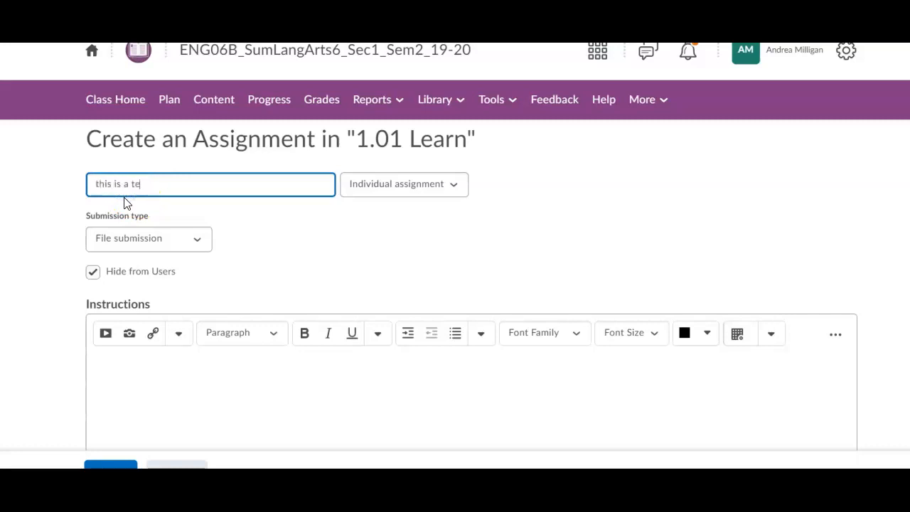
- Make the assignment visible to users, enter the instructions "Here's what you do." and save it
{"action": "left_click", "coordinate": [92, 275]}
{"action": "left_click", "coordinate": [107, 355]}
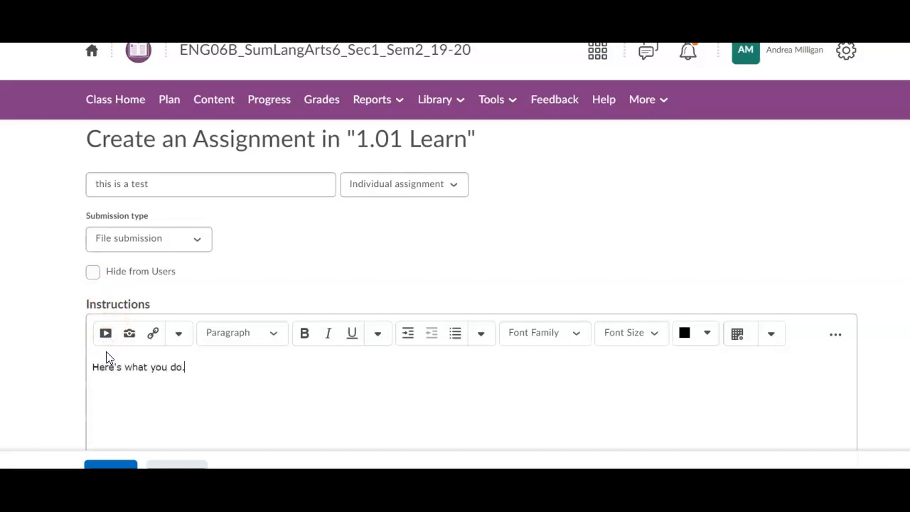
{"action": "scroll", "coordinate": [455, 284], "scroll_direction": "down", "scroll_amount": 1}
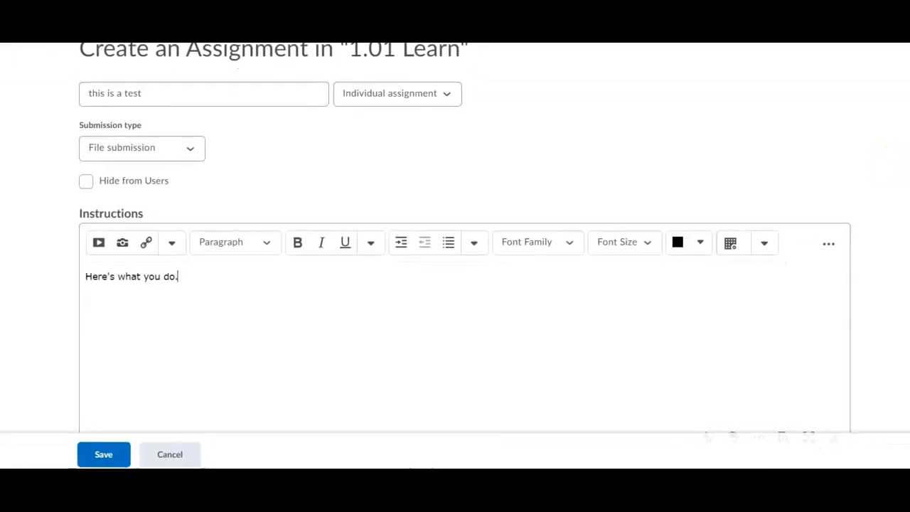
{"action": "scroll", "coordinate": [455, 255], "scroll_direction": "down", "scroll_amount": 1}
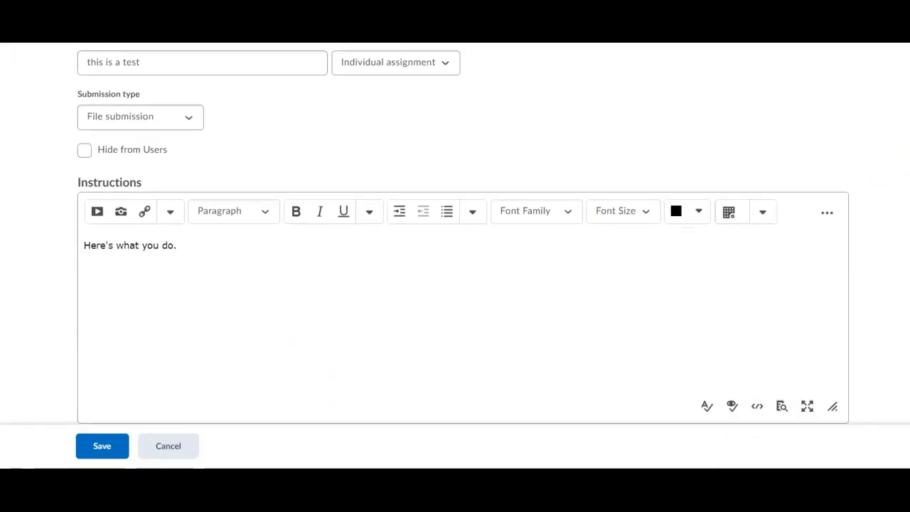
{"action": "left_click", "coordinate": [108, 452]}
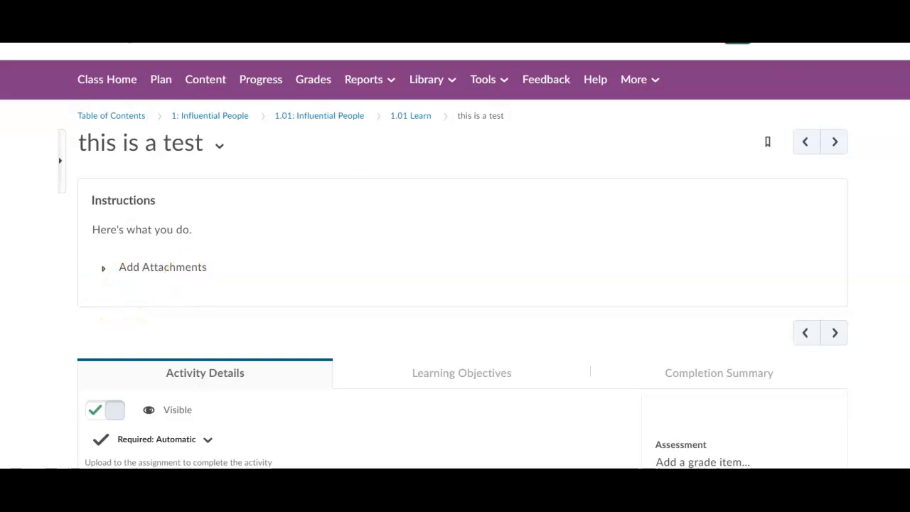
- Add a due date of 5/19/2020 at 4:00 PM to the assignment
{"action": "scroll", "coordinate": [455, 256], "scroll_direction": "down", "scroll_amount": 2}
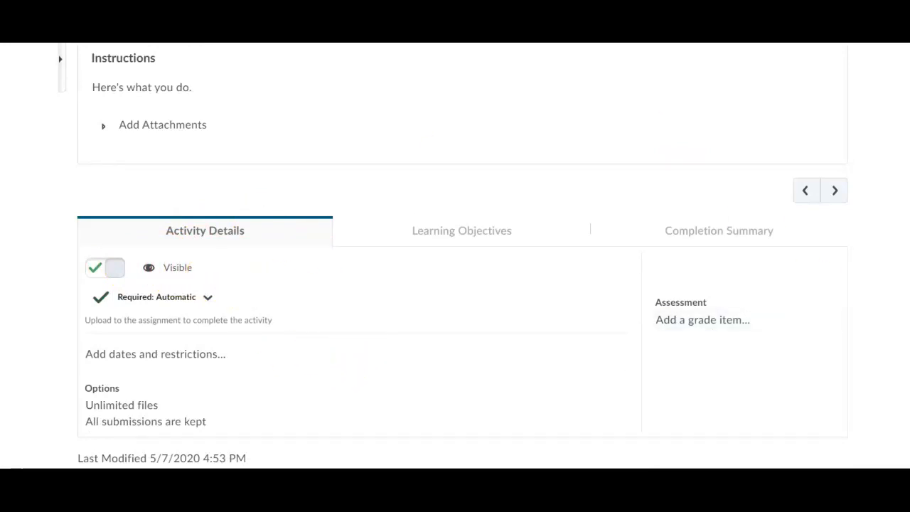
{"action": "left_click", "coordinate": [184, 361]}
{"action": "left_click", "coordinate": [223, 382]}
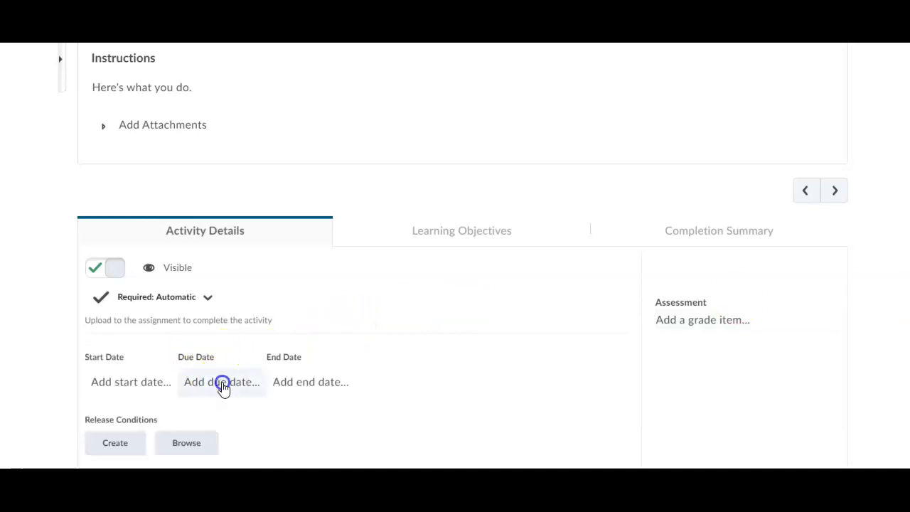
{"action": "left_click", "coordinate": [243, 381]}
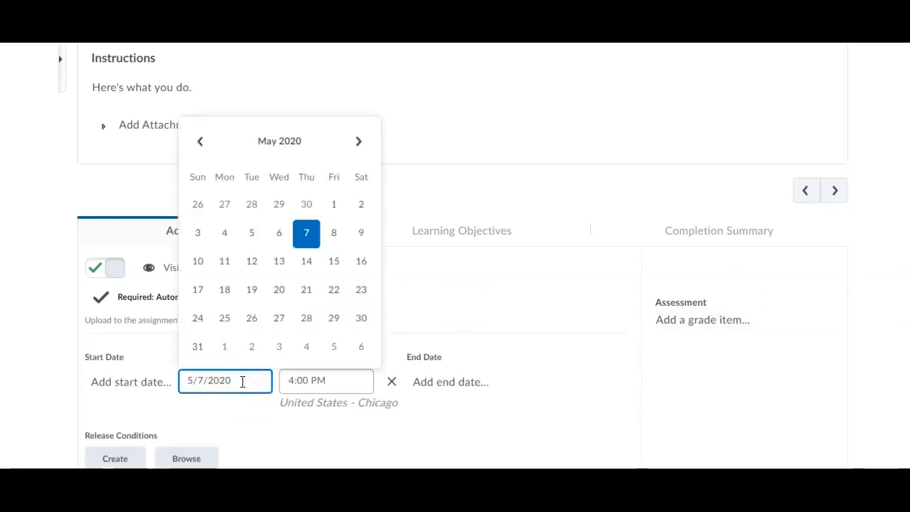
{"action": "left_click", "coordinate": [251, 291]}
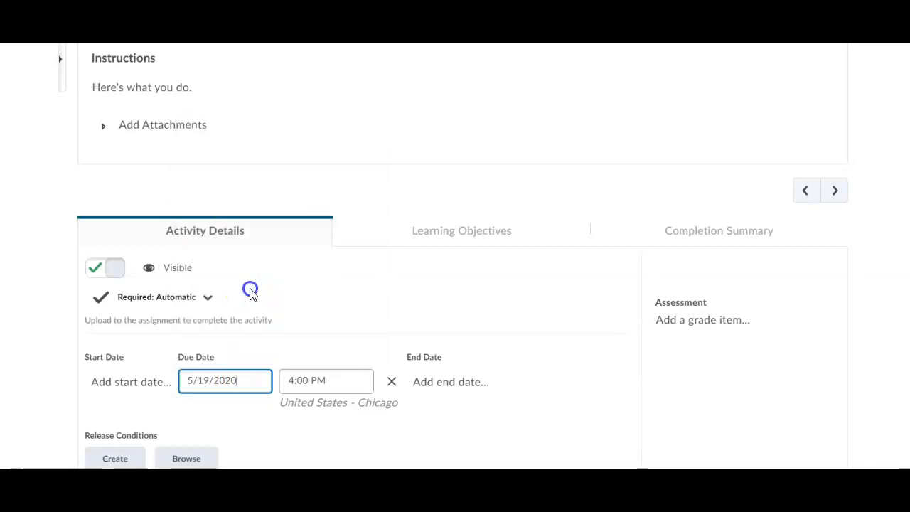
- Add an end date of 5/20/2020 at 4:00 PM and update the assignment's dates
{"action": "left_click", "coordinate": [420, 384]}
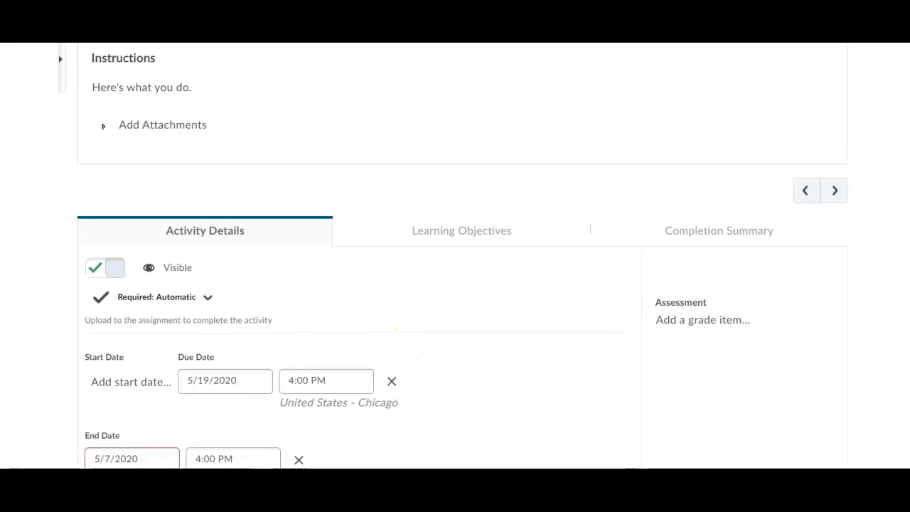
{"action": "scroll", "coordinate": [455, 284], "scroll_direction": "down", "scroll_amount": 3}
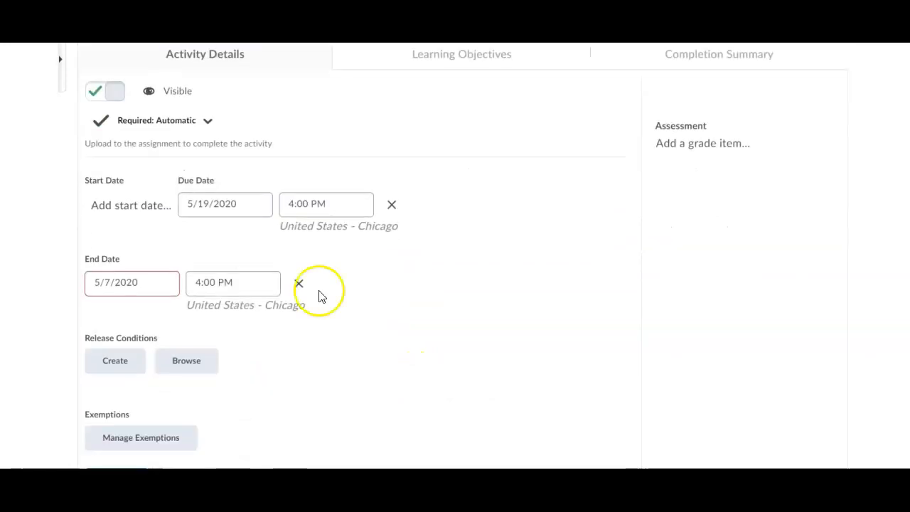
{"action": "left_click", "coordinate": [161, 279]}
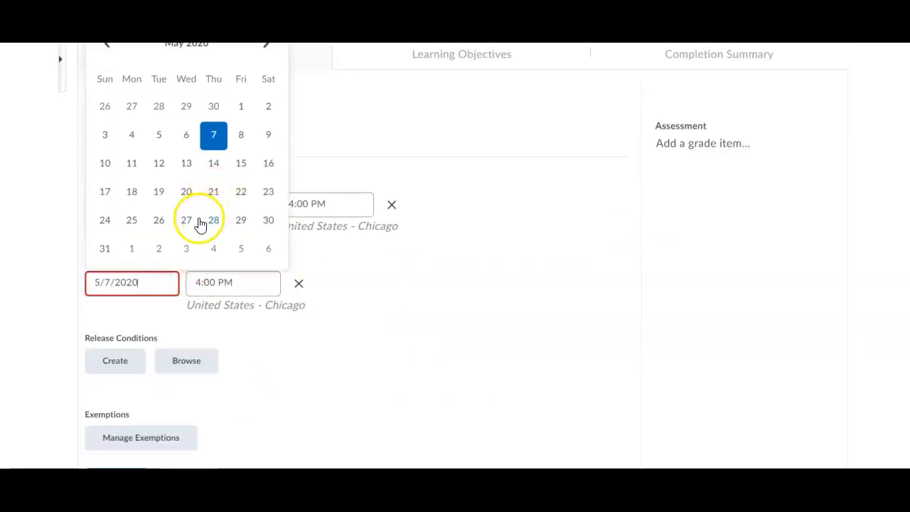
{"action": "left_click", "coordinate": [187, 192]}
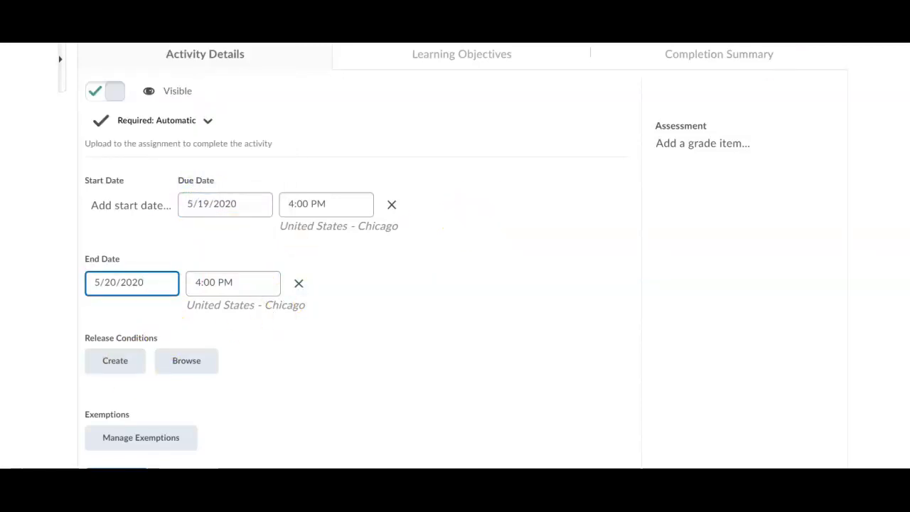
{"action": "scroll", "coordinate": [455, 256], "scroll_direction": "down", "scroll_amount": 3}
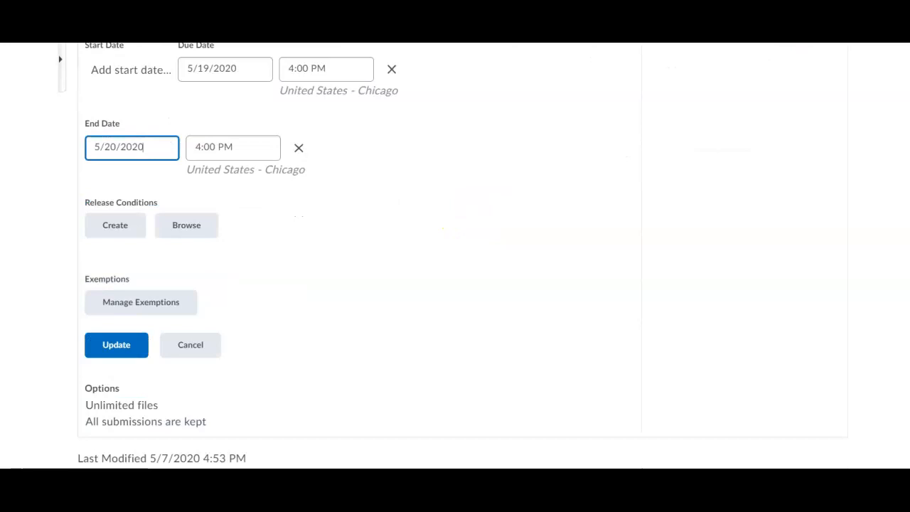
{"action": "left_click", "coordinate": [118, 346]}
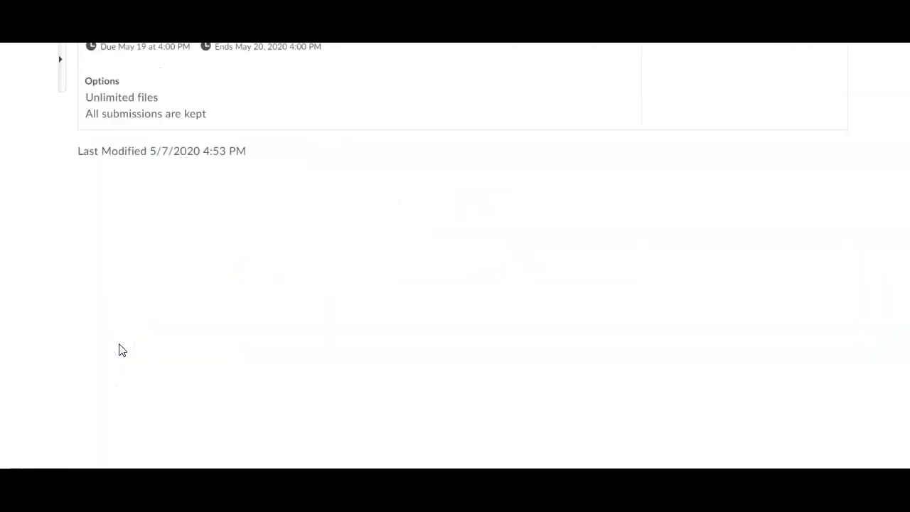
- Begin adding a grade item to the assignment's assessment and set its points to 15
{"action": "scroll", "coordinate": [455, 256], "scroll_direction": "up", "scroll_amount": 5}
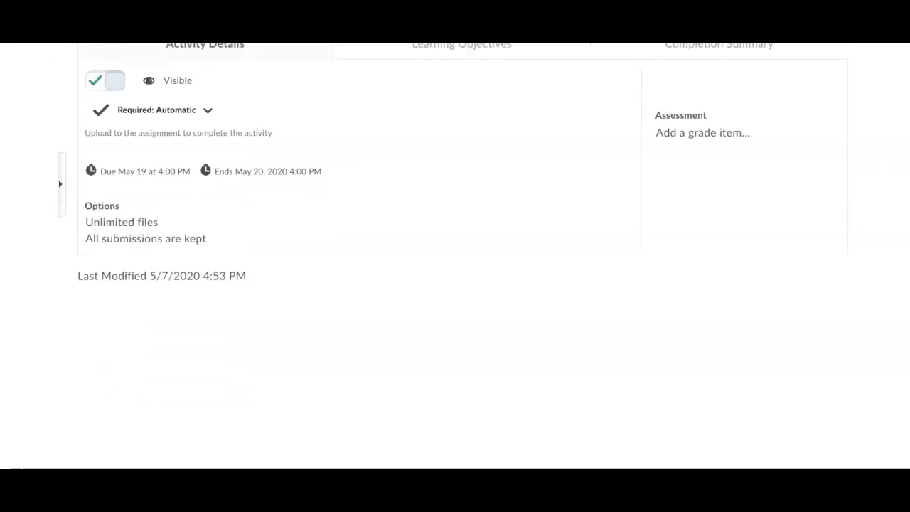
{"action": "scroll", "coordinate": [455, 256], "scroll_direction": "up", "scroll_amount": 1}
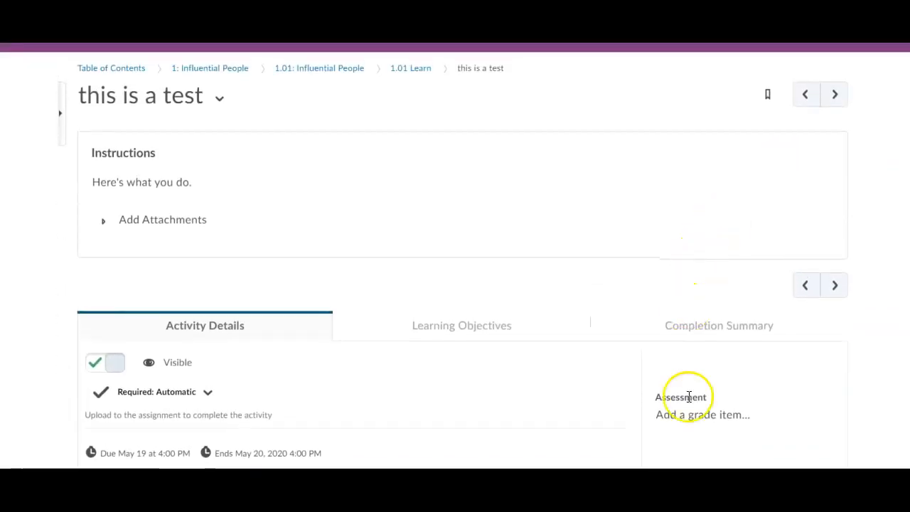
{"action": "left_click", "coordinate": [670, 421]}
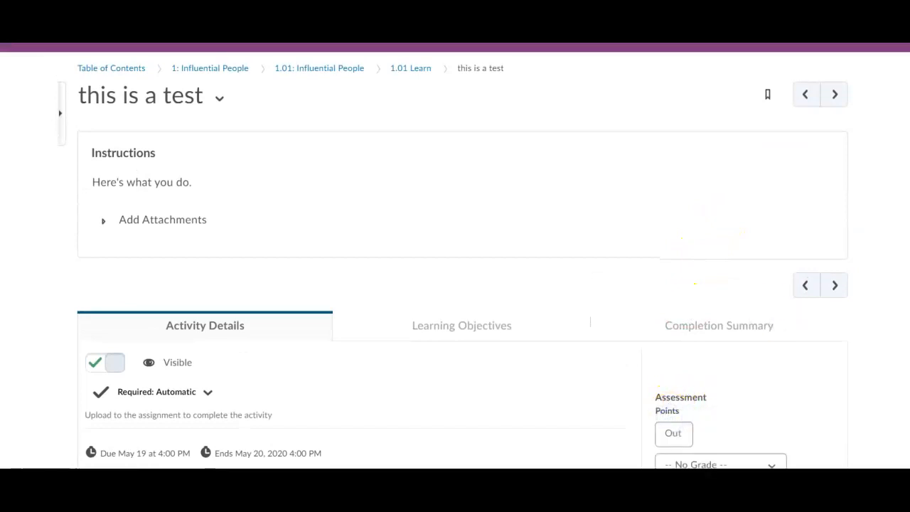
{"action": "scroll", "coordinate": [766, 305], "scroll_direction": "down", "scroll_amount": 2}
{"action": "left_click", "coordinate": [676, 322]}
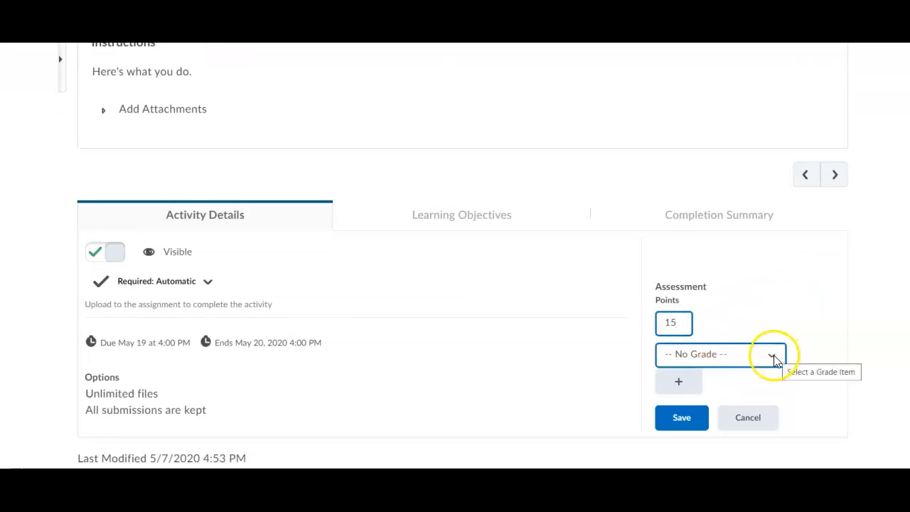
- Start a new numeric grade item named "Testing this out grade" in the Unit 1 category
{"action": "left_click", "coordinate": [679, 386]}
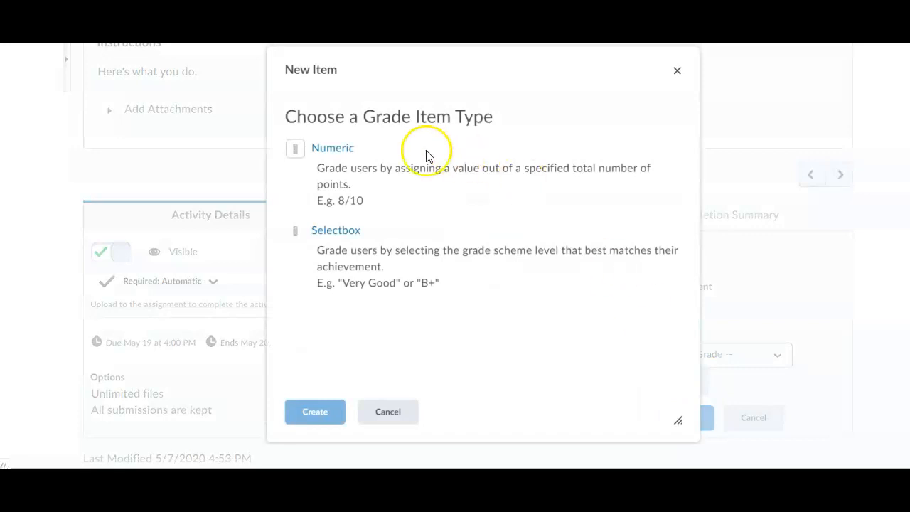
{"action": "left_click", "coordinate": [325, 153]}
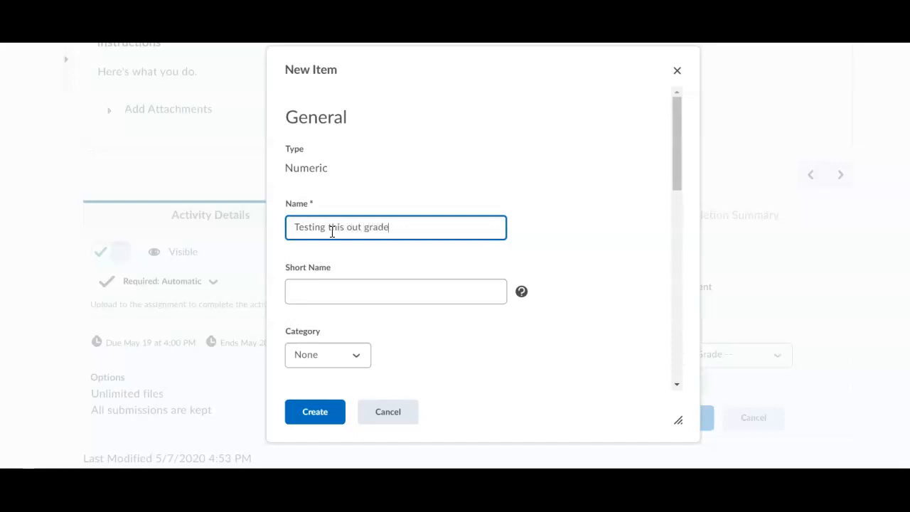
{"action": "left_click", "coordinate": [356, 360]}
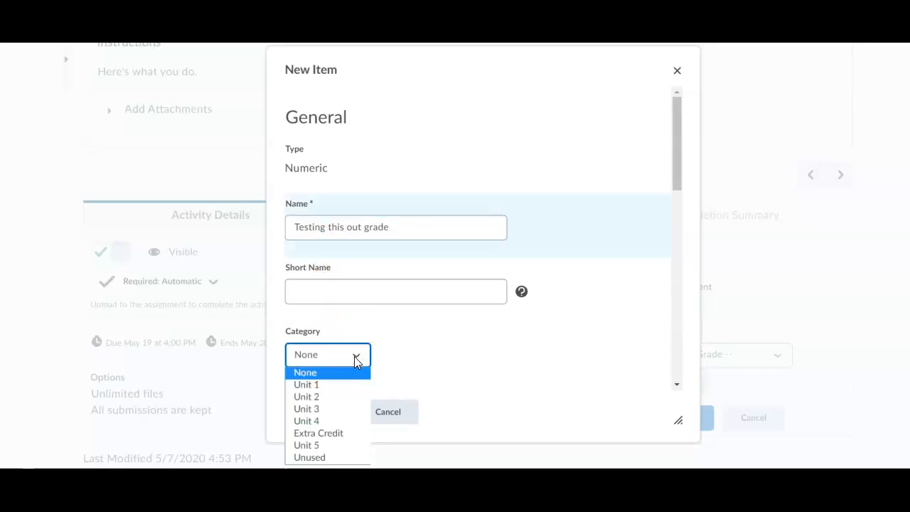
{"action": "left_click", "coordinate": [317, 384]}
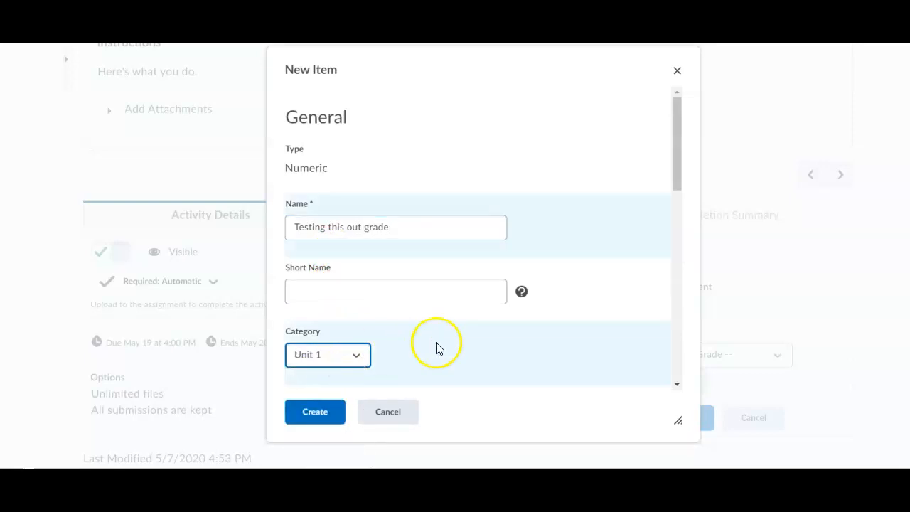
- Set the new grade item's maximum points to 15
{"action": "left_click_drag", "start_coordinate": [673, 175], "coordinate": [682, 264]}
{"action": "left_click", "coordinate": [335, 163]}
{"action": "left_click_drag", "start_coordinate": [335, 163], "coordinate": [126, 152]}
{"action": "type", "text": "15"}
{"action": "left_click", "coordinate": [441, 273]}
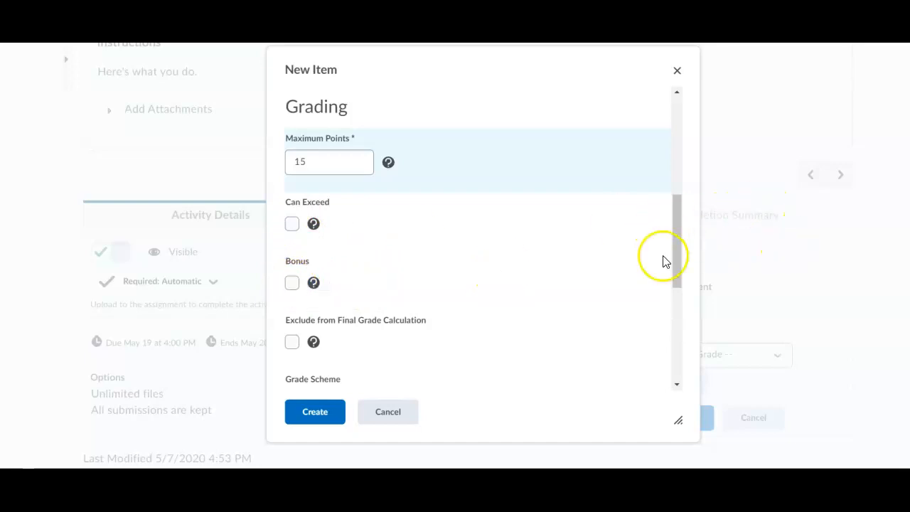
- Create the grade item without date restrictions and save it as the assignment's assessment
{"action": "left_click_drag", "start_coordinate": [675, 205], "coordinate": [681, 329]}
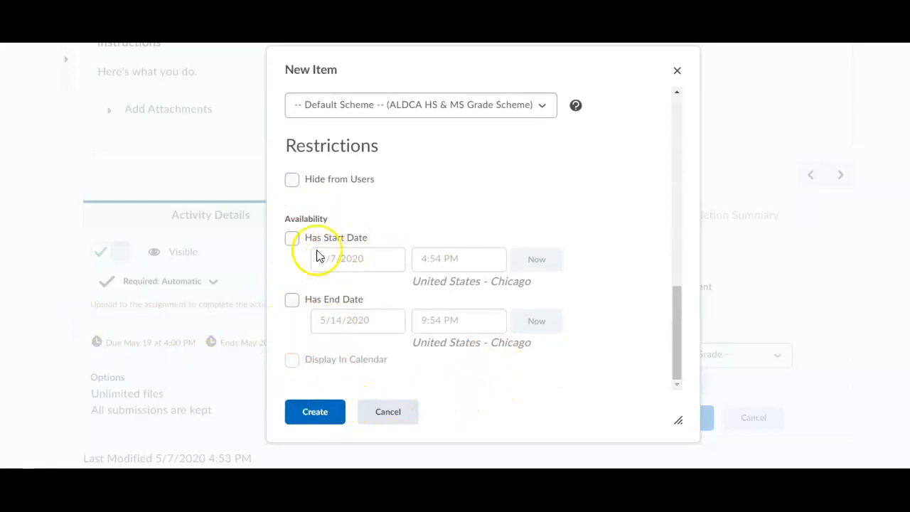
{"action": "left_click", "coordinate": [317, 414]}
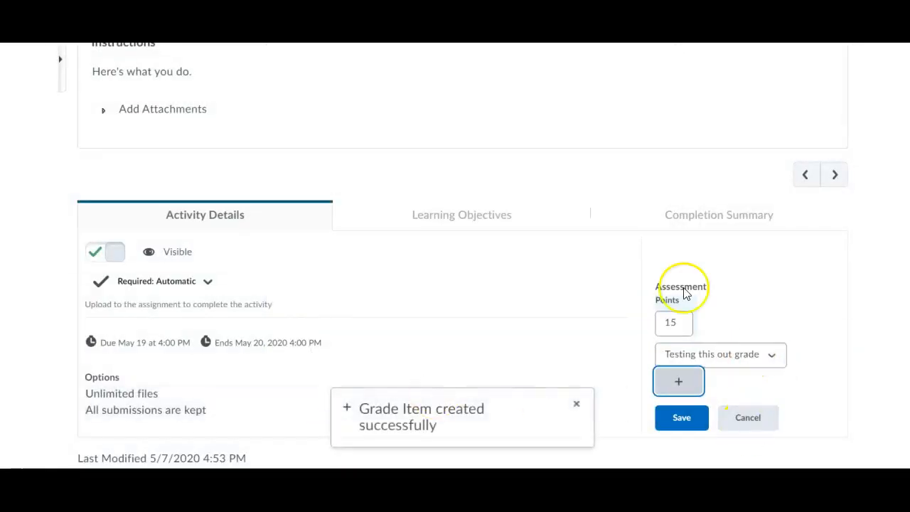
{"action": "left_click", "coordinate": [675, 425]}
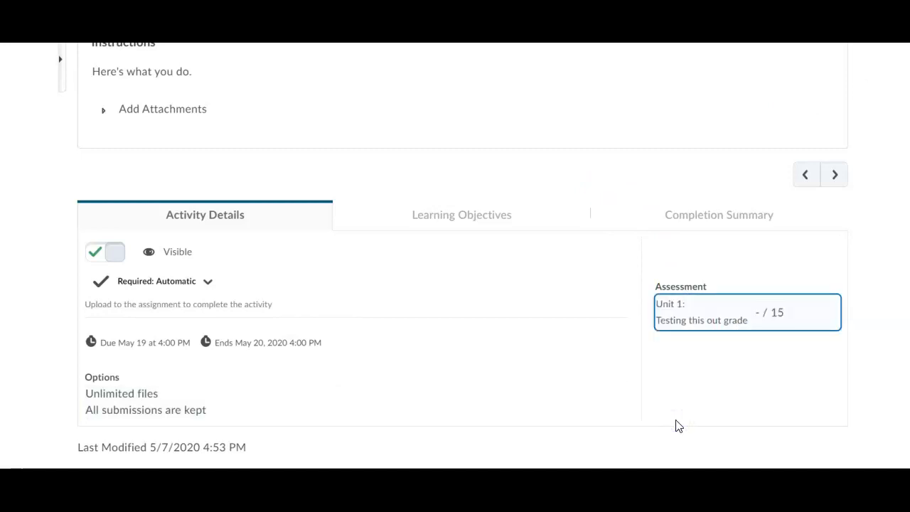
{"action": "scroll", "coordinate": [455, 255], "scroll_direction": "up", "scroll_amount": 3}
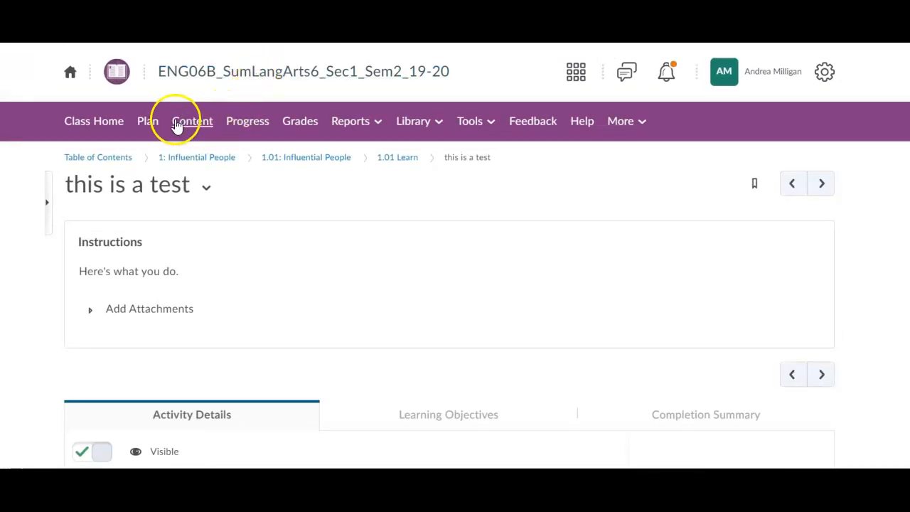
- Open the course's planning calendar and view the "this is a test" entry on May 19
{"action": "left_click", "coordinate": [128, 135]}
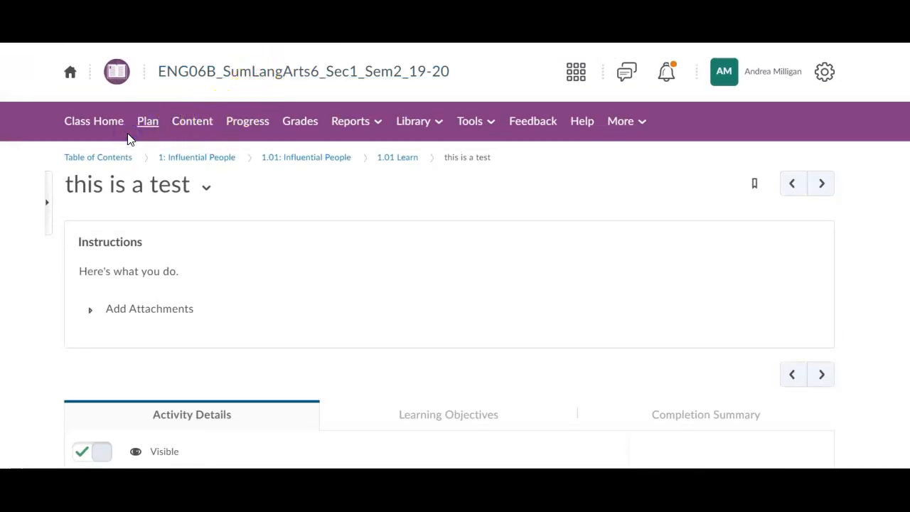
{"action": "left_click", "coordinate": [147, 126]}
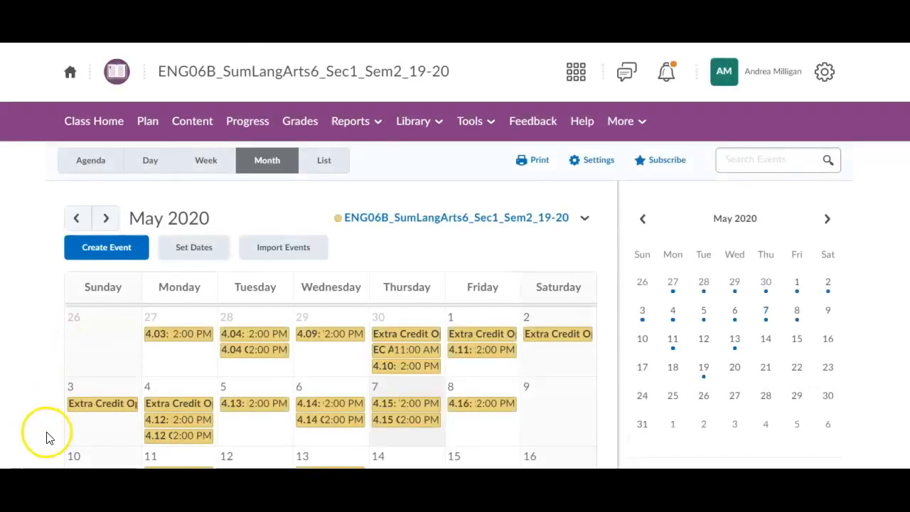
{"action": "scroll", "coordinate": [376, 301], "scroll_direction": "down", "scroll_amount": 1}
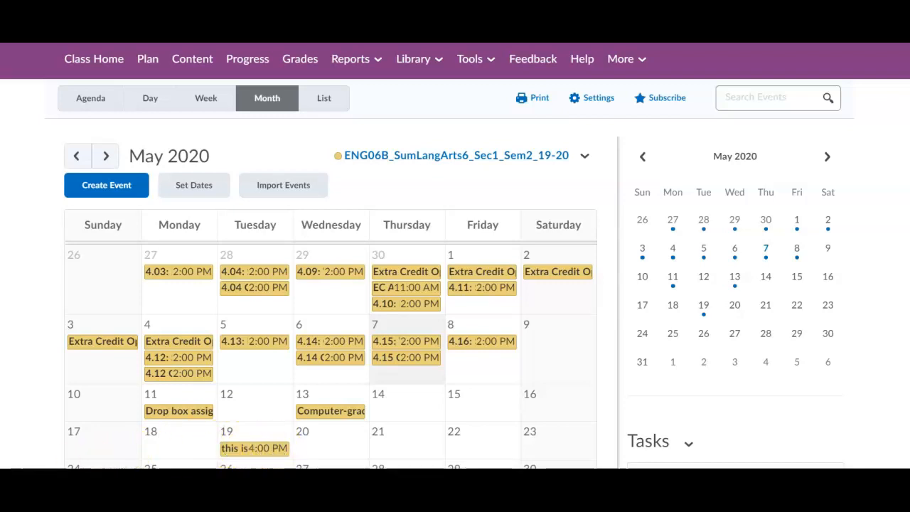
{"action": "left_click", "coordinate": [262, 454]}
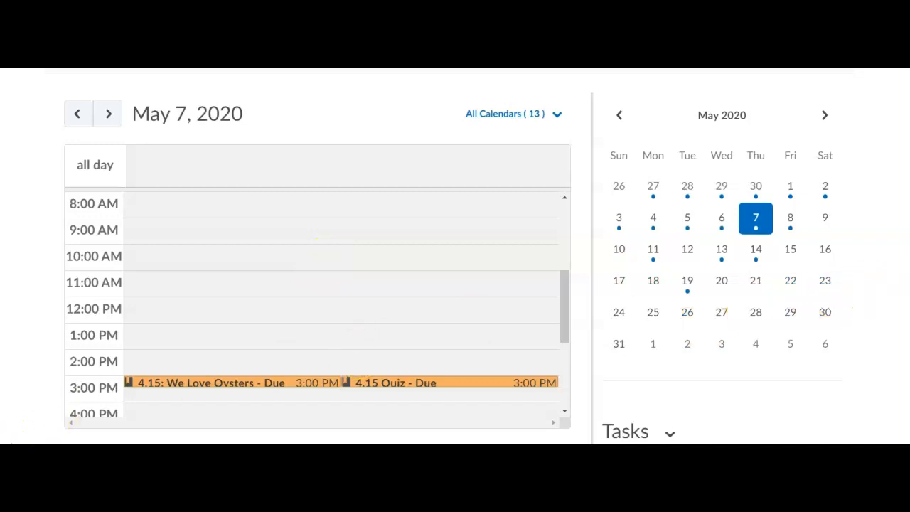
- Show the all-courses calendar by month and locate the "this is a test" assignment on May 19, 2020
{"action": "scroll", "coordinate": [455, 256], "scroll_direction": "up", "scroll_amount": 1}
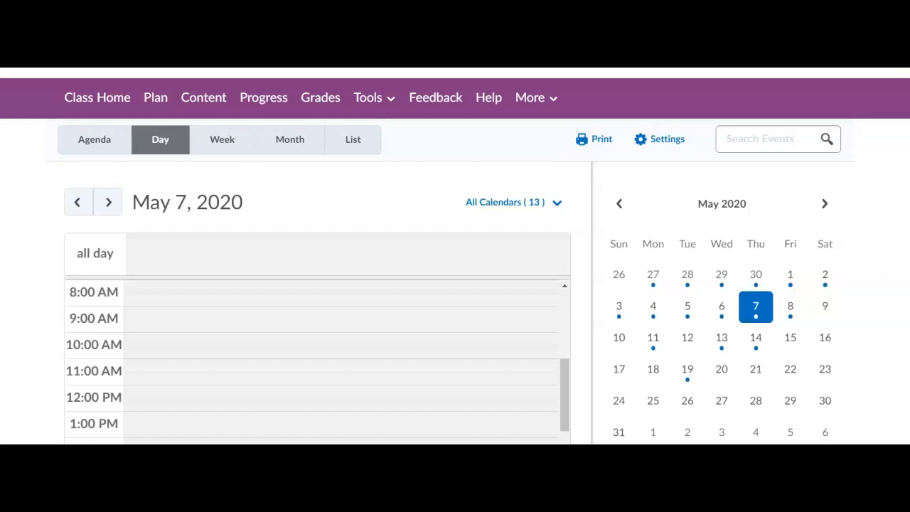
{"action": "left_click", "coordinate": [291, 145]}
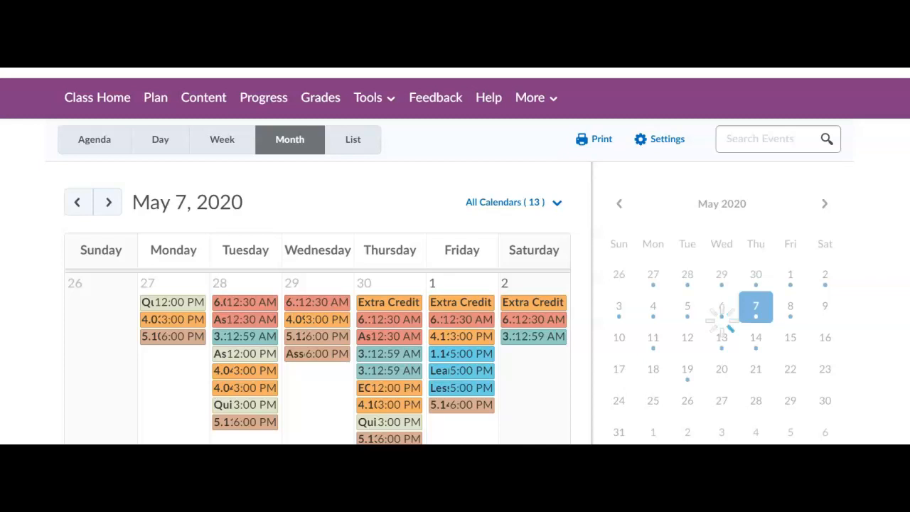
{"action": "scroll", "coordinate": [455, 256], "scroll_direction": "down", "scroll_amount": 5}
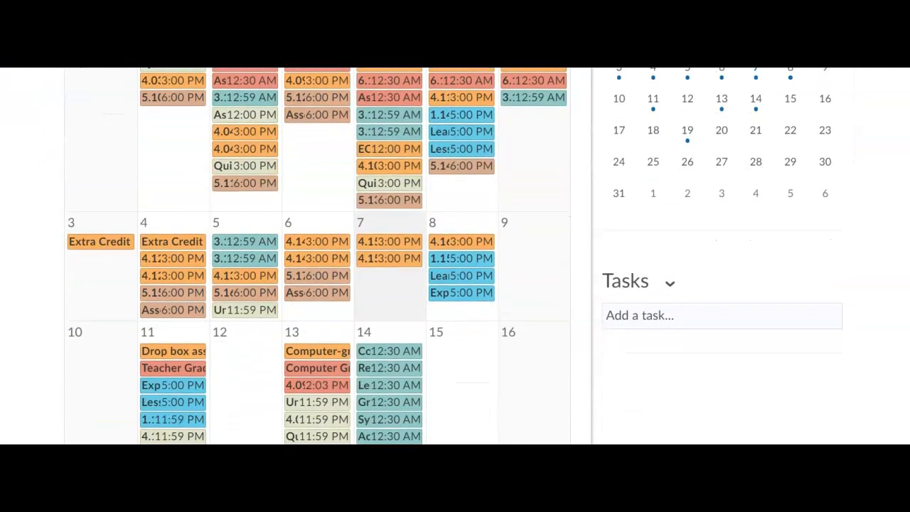
{"action": "scroll", "coordinate": [454, 256], "scroll_direction": "down", "scroll_amount": 1}
{"action": "scroll", "coordinate": [455, 256], "scroll_direction": "down", "scroll_amount": 1}
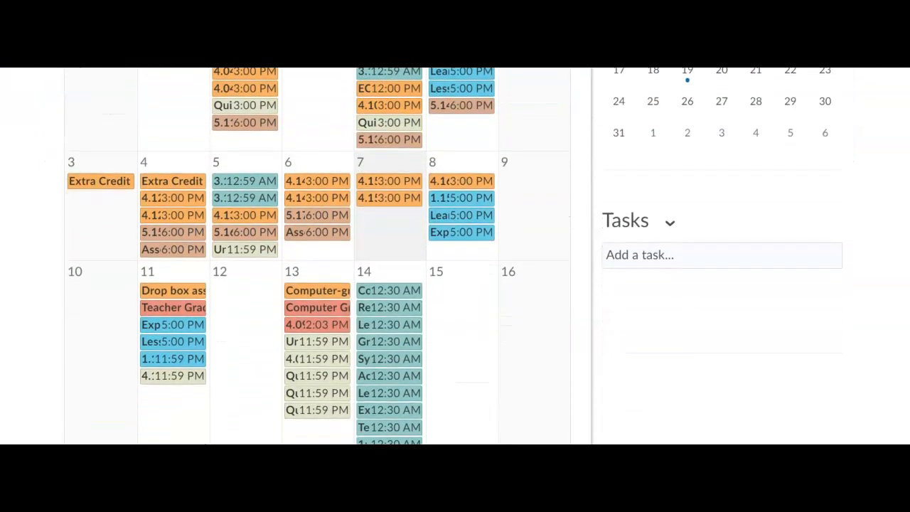
{"action": "scroll", "coordinate": [455, 256], "scroll_direction": "down", "scroll_amount": 1}
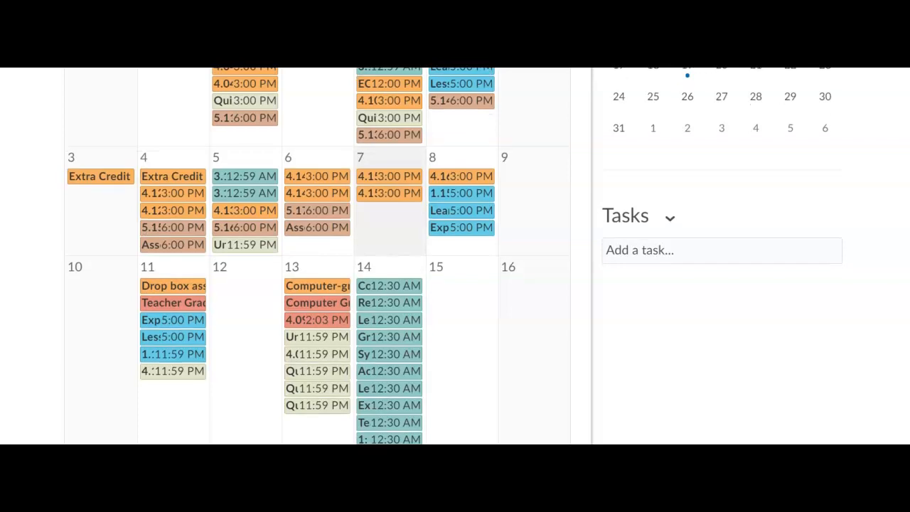
{"action": "scroll", "coordinate": [455, 255], "scroll_direction": "down", "scroll_amount": 5}
{"action": "scroll", "coordinate": [389, 256], "scroll_direction": "down", "scroll_amount": 2}
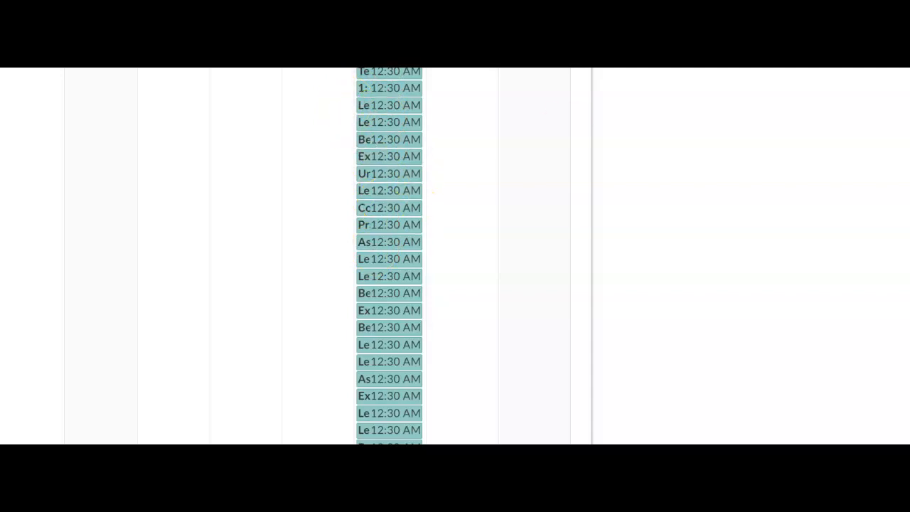
{"action": "scroll", "coordinate": [388, 256], "scroll_direction": "down", "scroll_amount": 10}
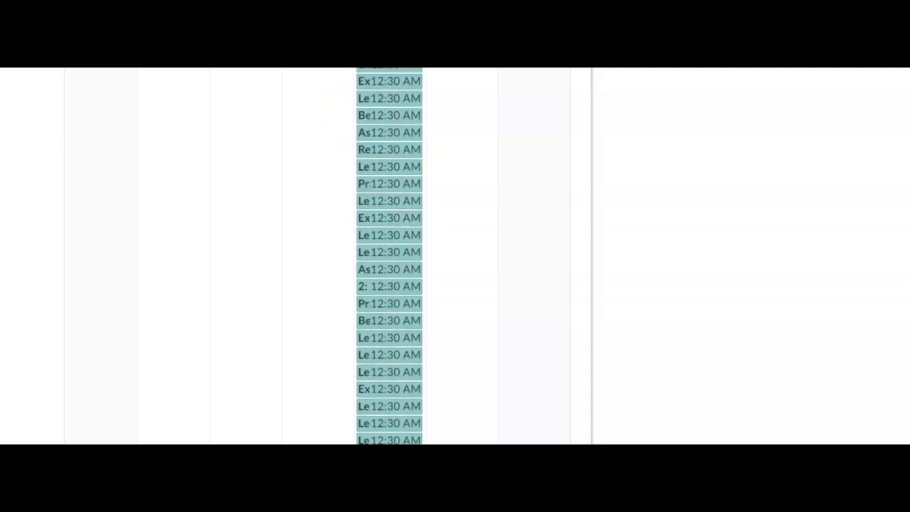
{"action": "scroll", "coordinate": [389, 256], "scroll_direction": "down", "scroll_amount": 10}
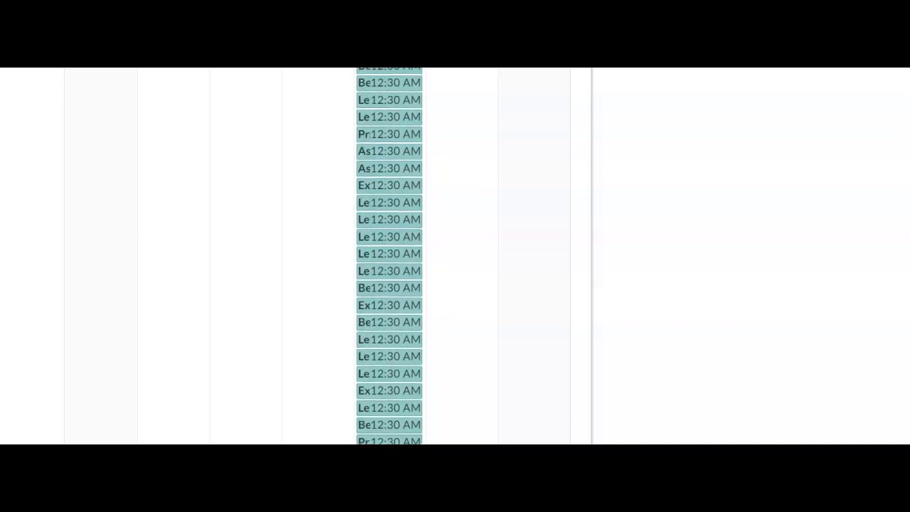
{"action": "scroll", "coordinate": [389, 256], "scroll_direction": "down", "scroll_amount": 12}
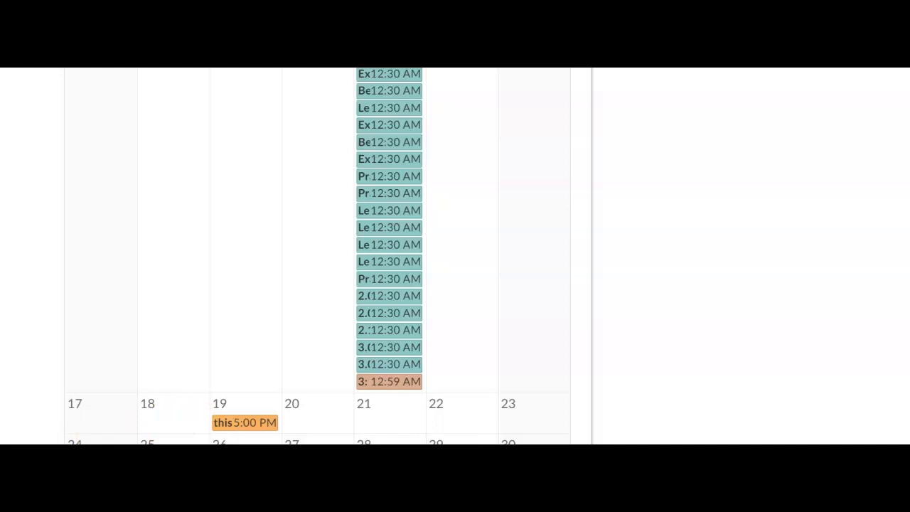
- Open the full details of the May 19 "this is a test" event and follow its link to the assignment
{"action": "left_click", "coordinate": [254, 425]}
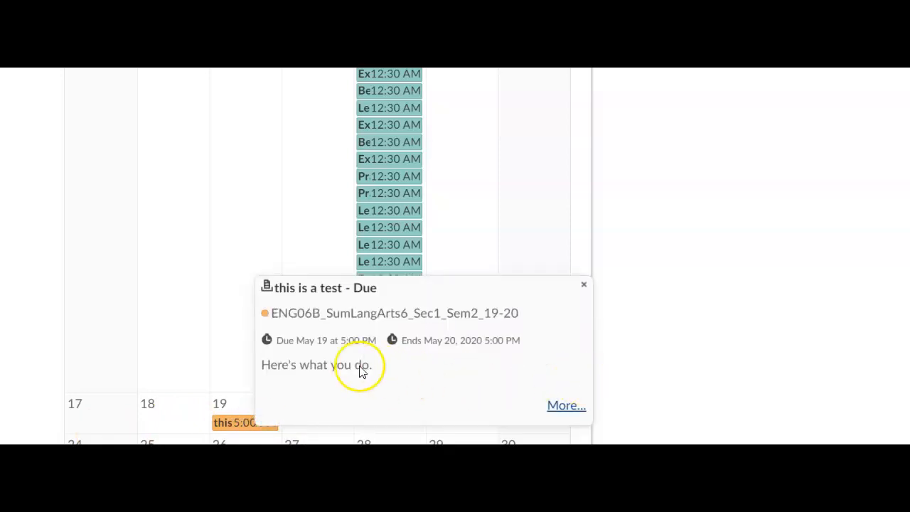
{"action": "left_click", "coordinate": [567, 406]}
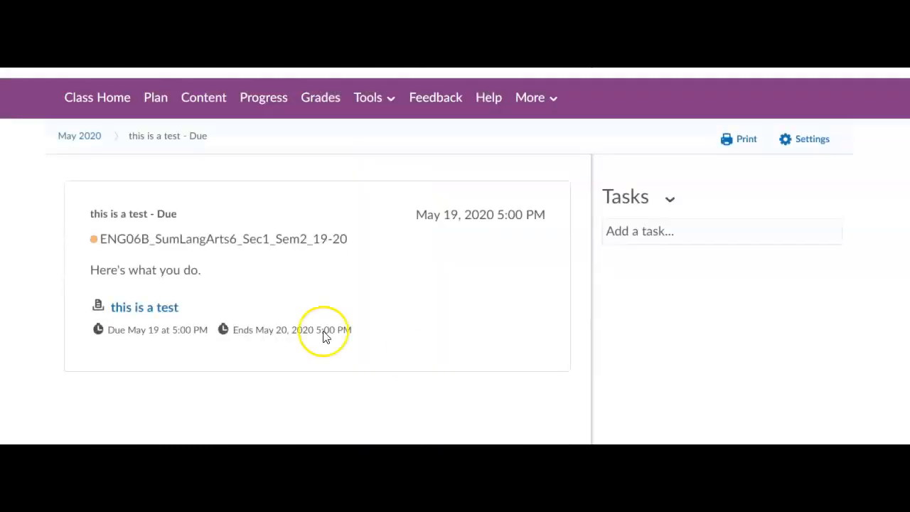
{"action": "left_click", "coordinate": [141, 313]}
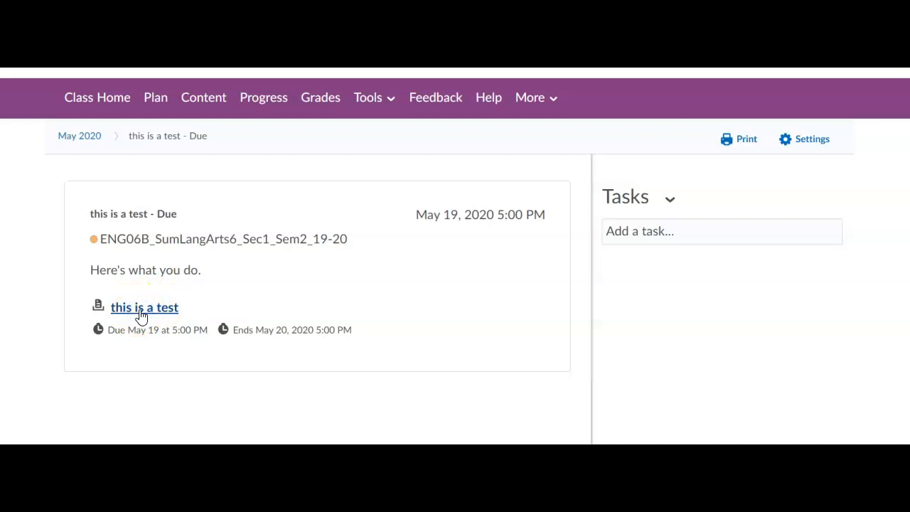
{"action": "left_click", "coordinate": [477, 261]}
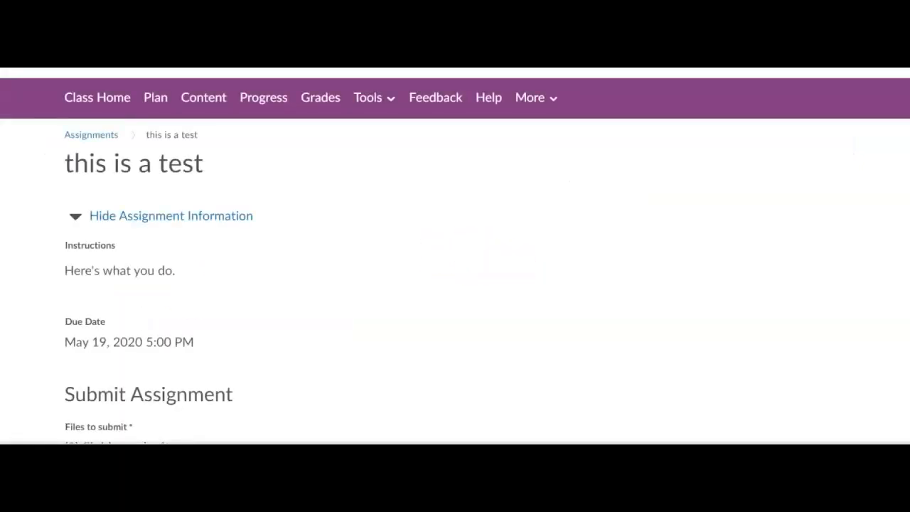
- Examine the assignment's submission area, including the file, audio and video options, the comments field and the submit controls
{"action": "scroll", "coordinate": [281, 348], "scroll_direction": "down", "scroll_amount": 4}
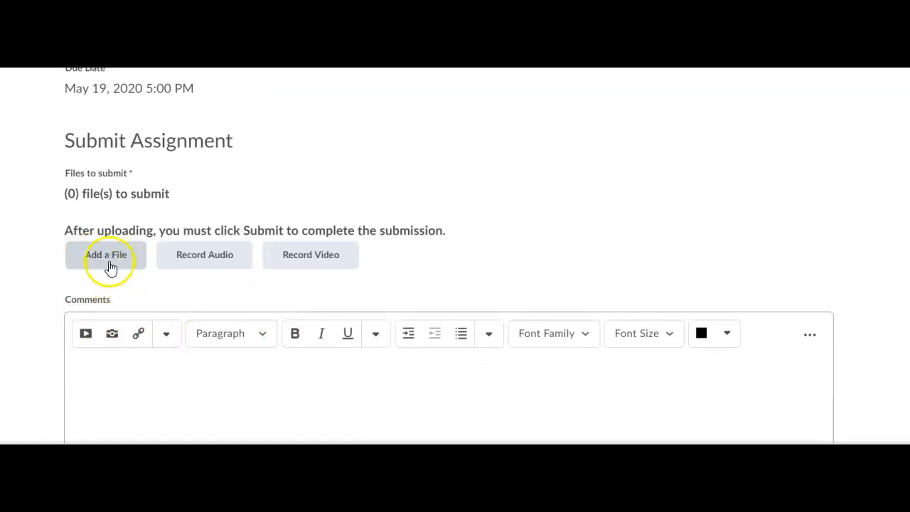
{"action": "left_click", "coordinate": [139, 270]}
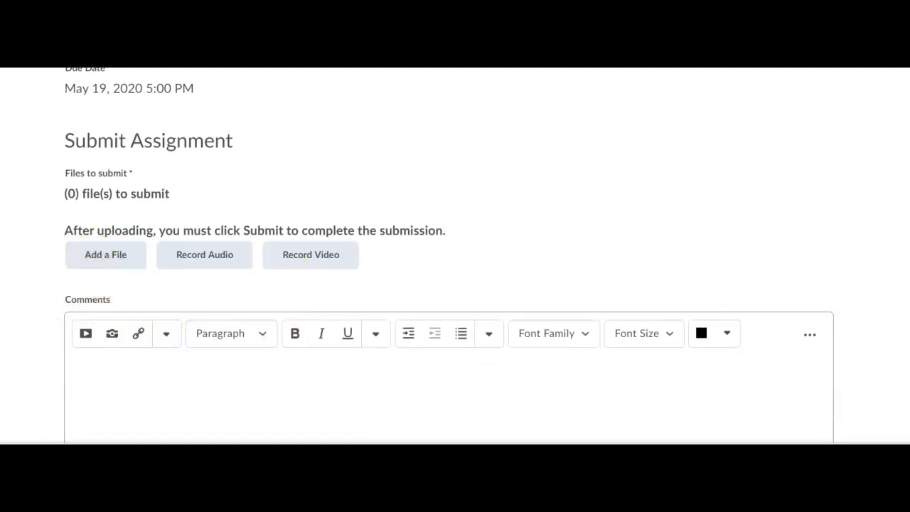
{"action": "scroll", "coordinate": [450, 256], "scroll_direction": "down", "scroll_amount": 2}
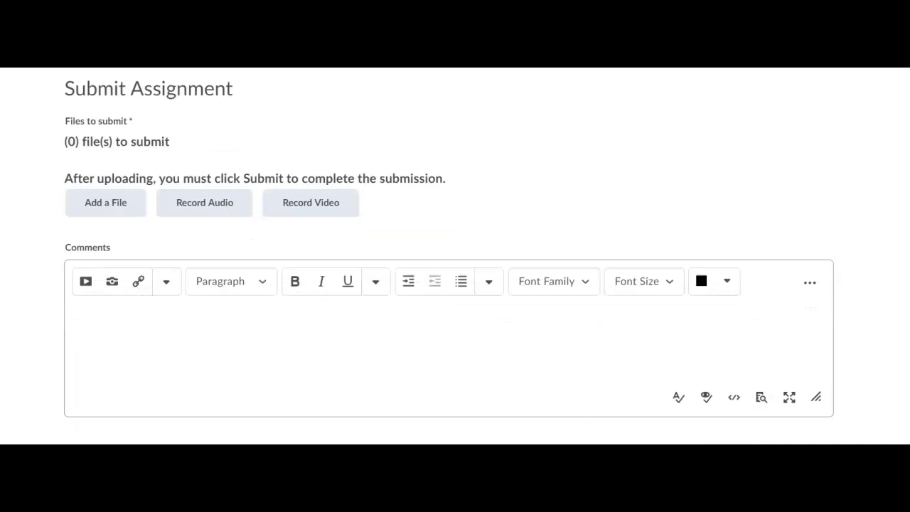
{"action": "scroll", "coordinate": [449, 256], "scroll_direction": "down", "scroll_amount": 1}
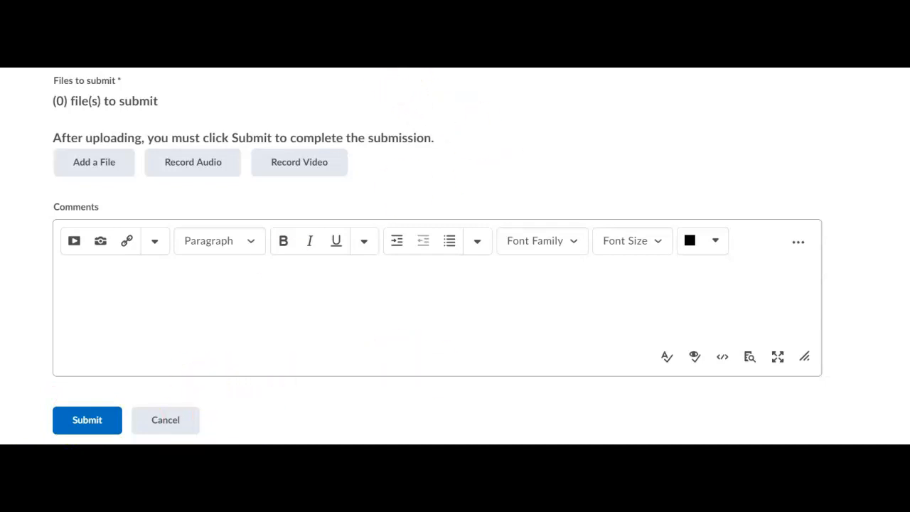
{"action": "scroll", "coordinate": [449, 256], "scroll_direction": "up", "scroll_amount": 1}
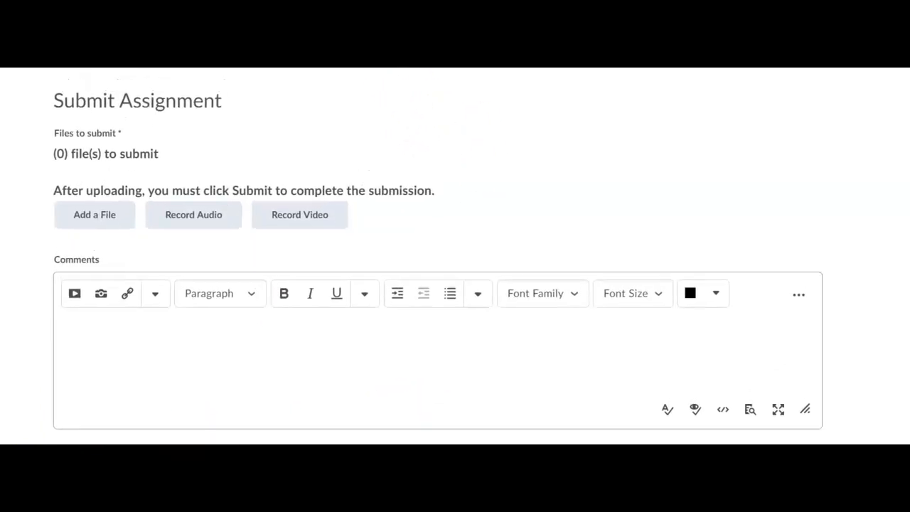